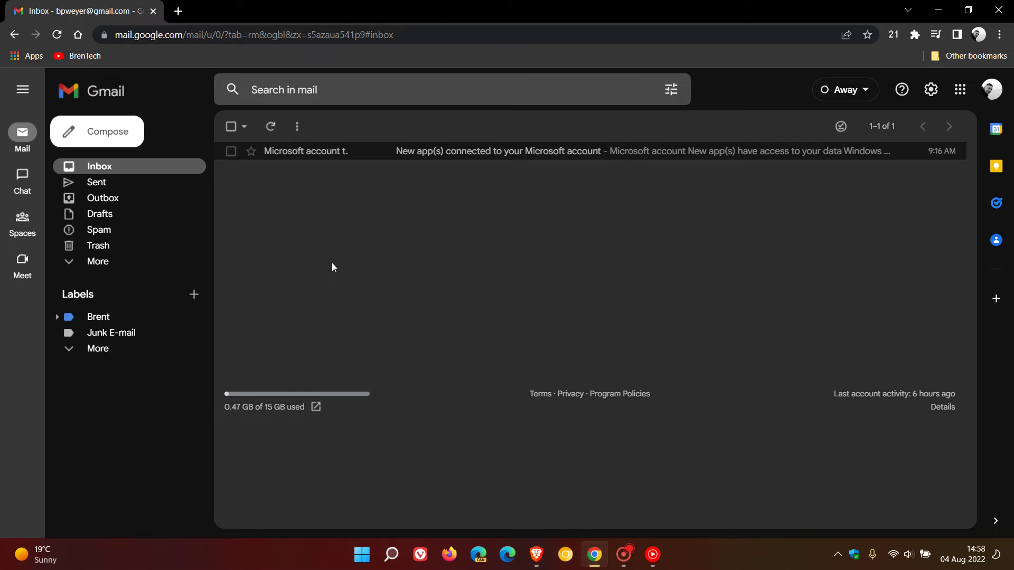
- Collapse and expand the folder and label list, leaving it pinned open beside the inbox
left_click(23, 90)
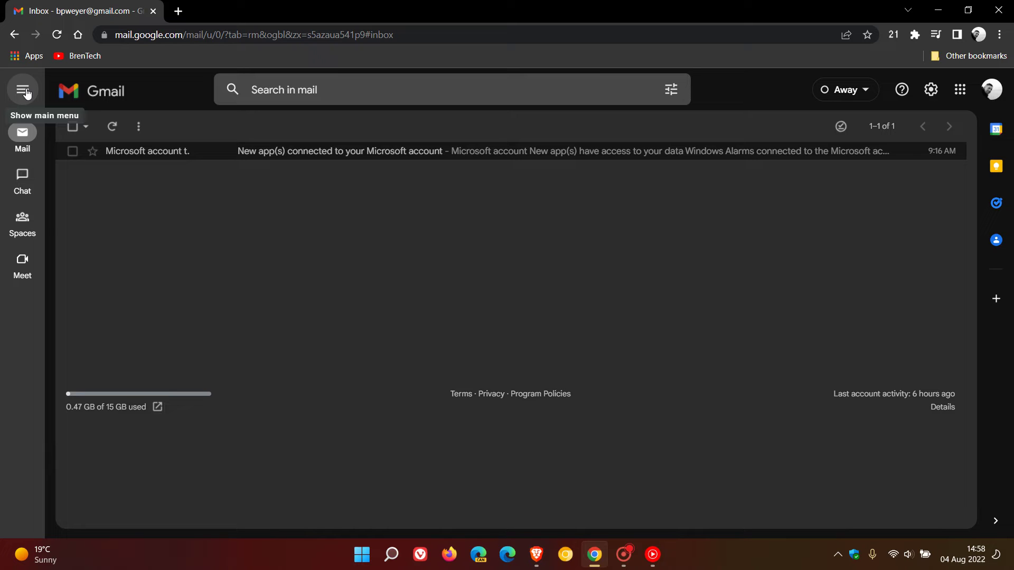
left_click(23, 90)
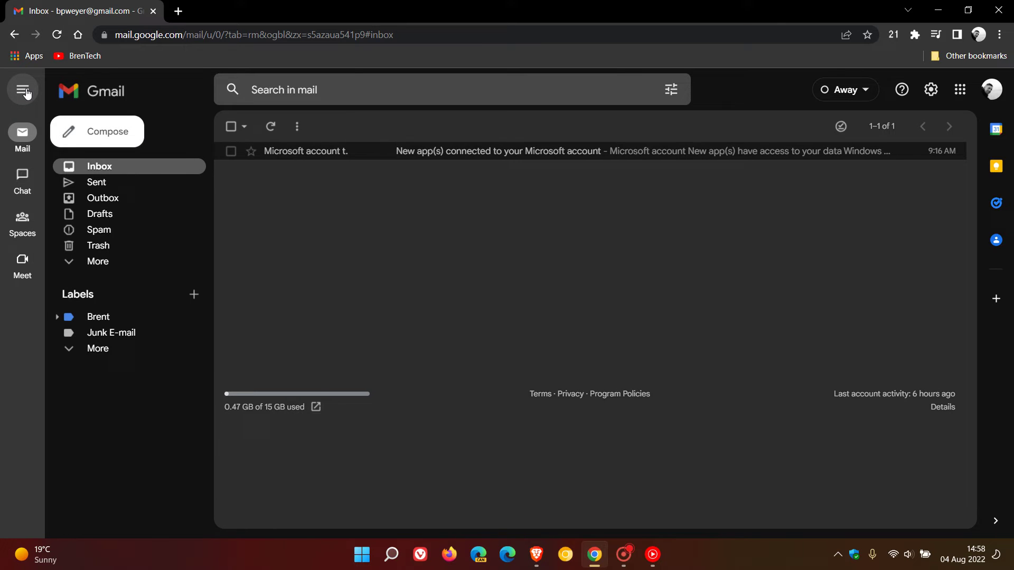
left_click(23, 90)
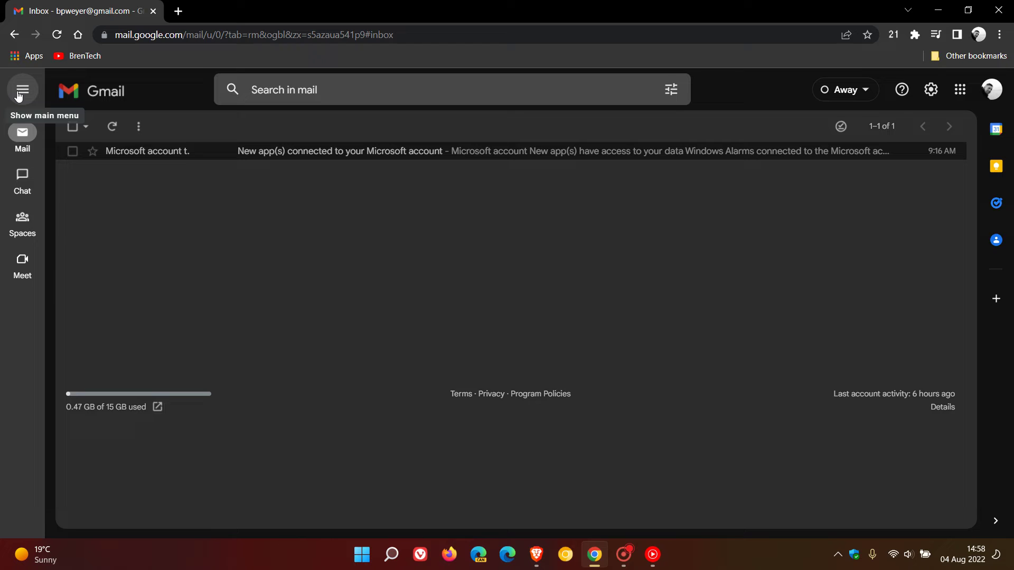
mouse_move(22, 136)
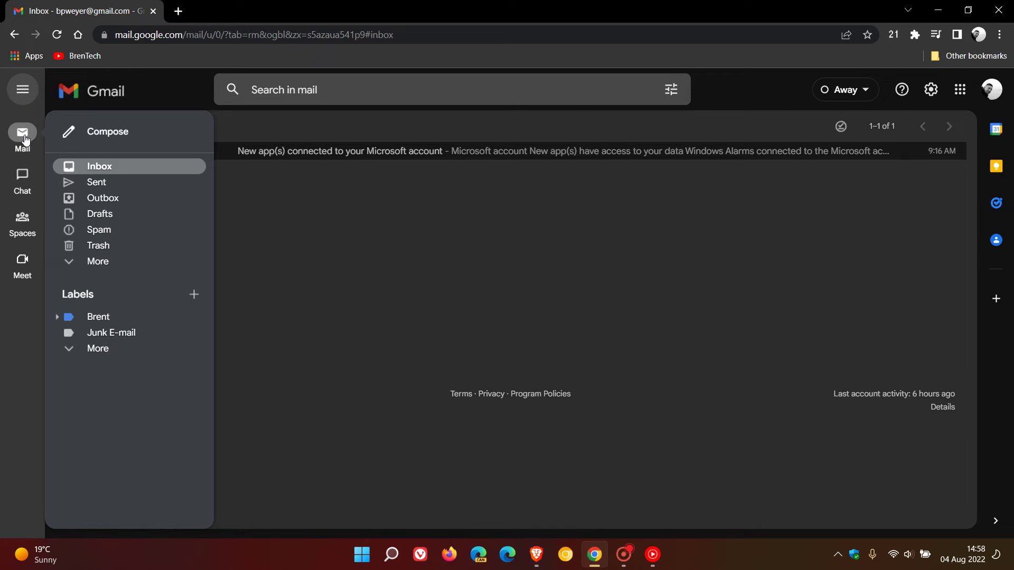
left_click(22, 89)
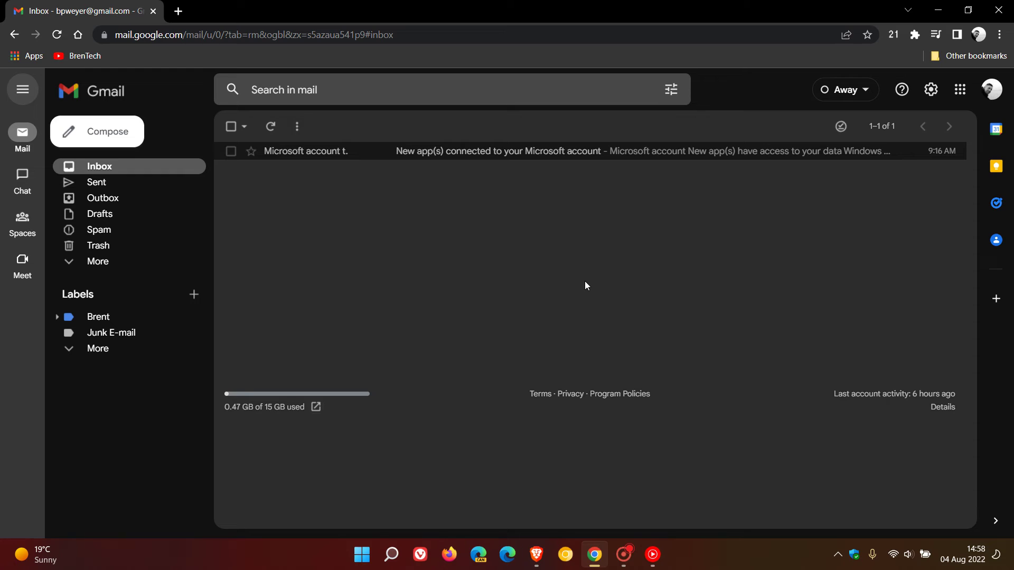
- Uncheck Google Chat and Google Meet in the Gmail apps settings, then reload Gmail
left_click(931, 89)
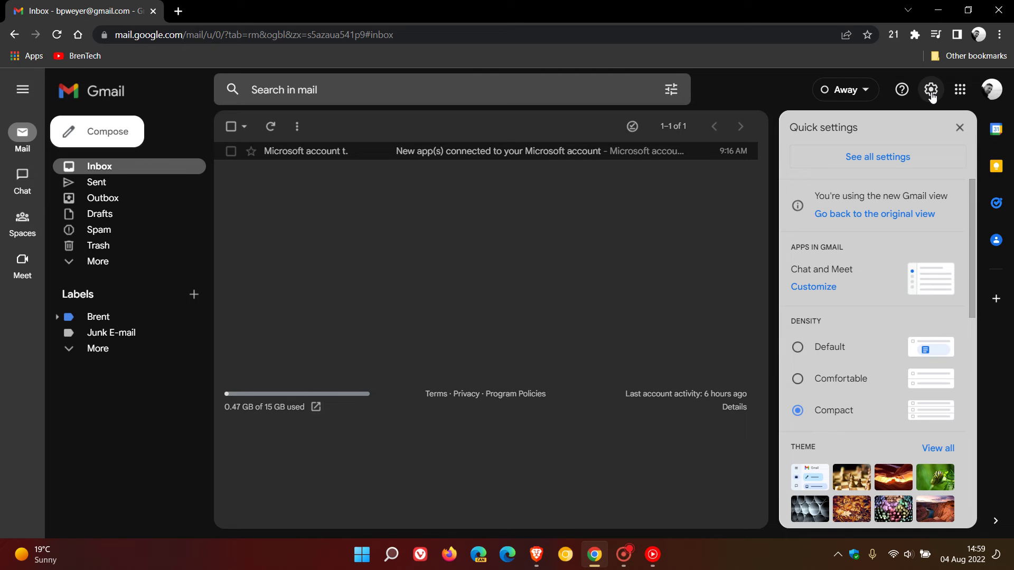
left_click(819, 288)
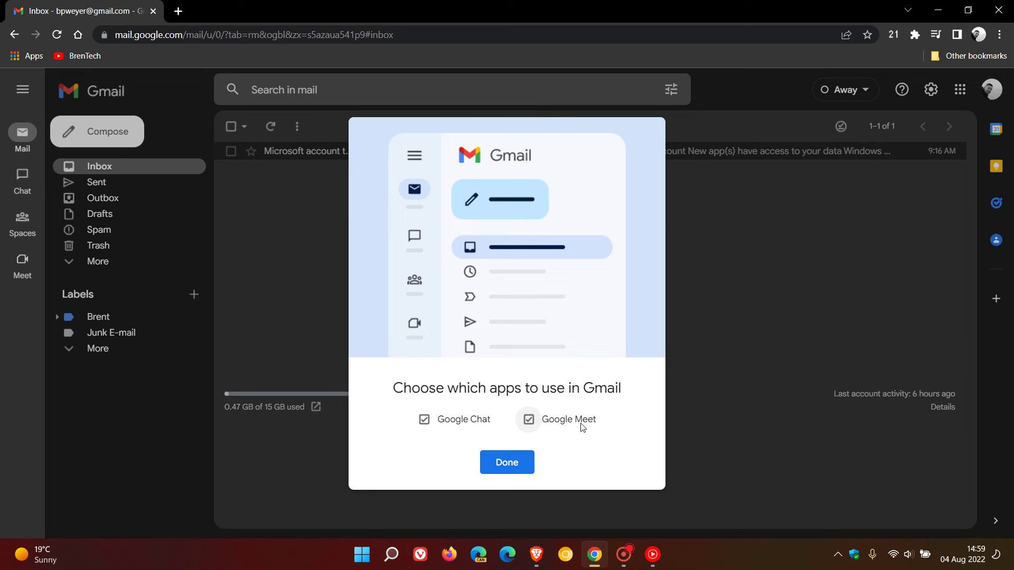
left_click(424, 420)
left_click(530, 422)
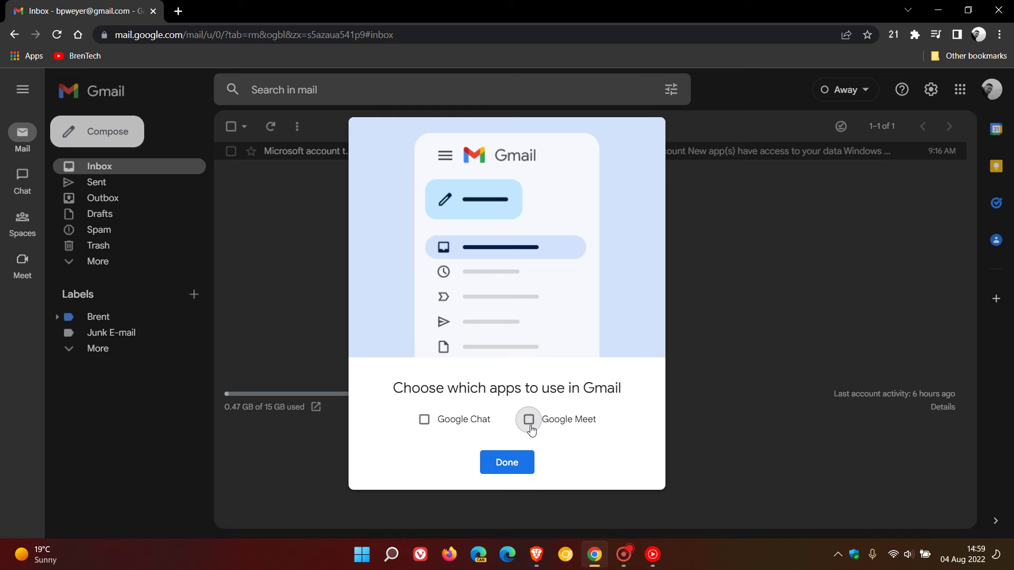
left_click(514, 460)
left_click(631, 324)
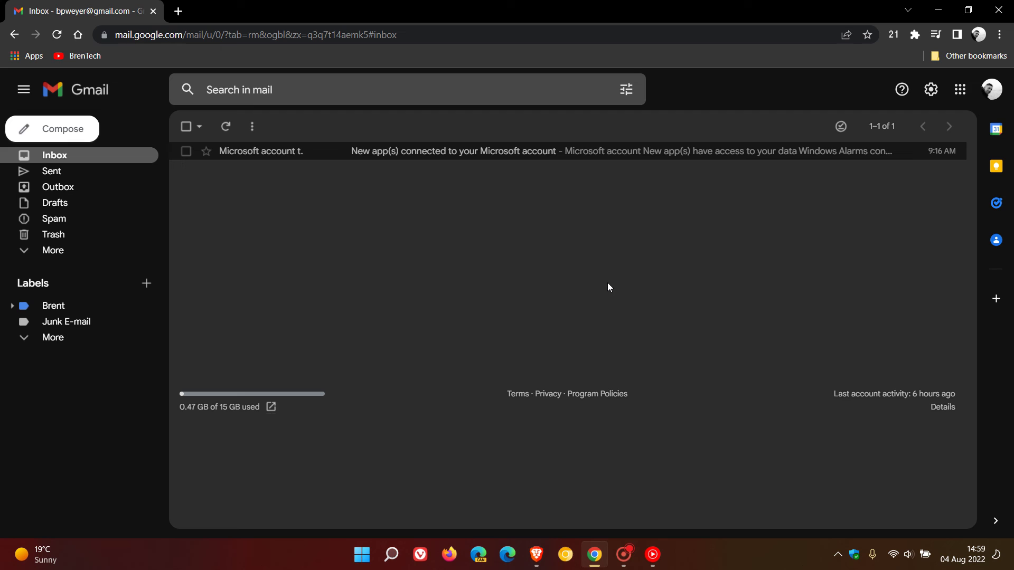
- Choose 'Go back to the original view' from quick settings and reload Gmail
left_click(931, 90)
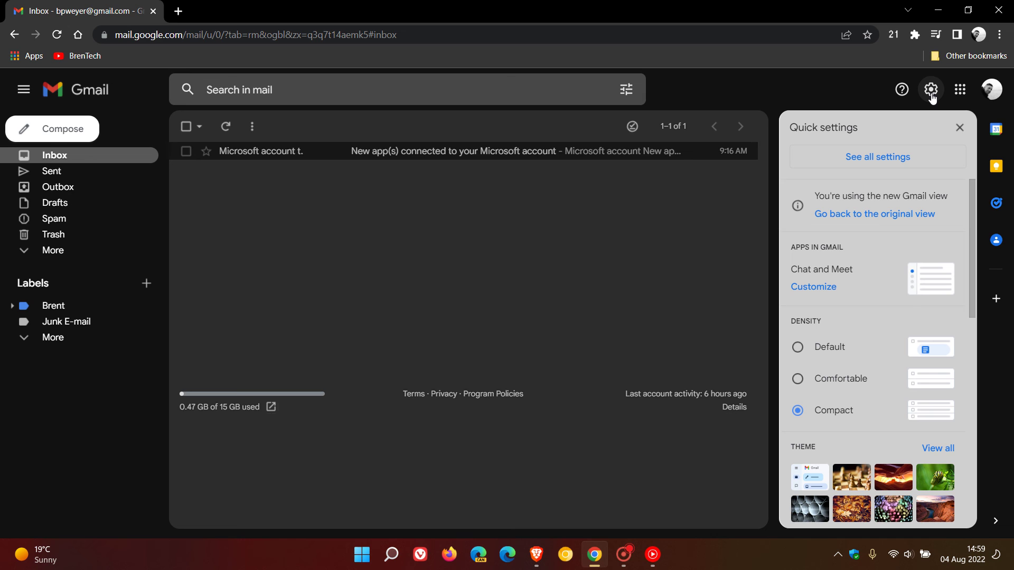
left_click(874, 214)
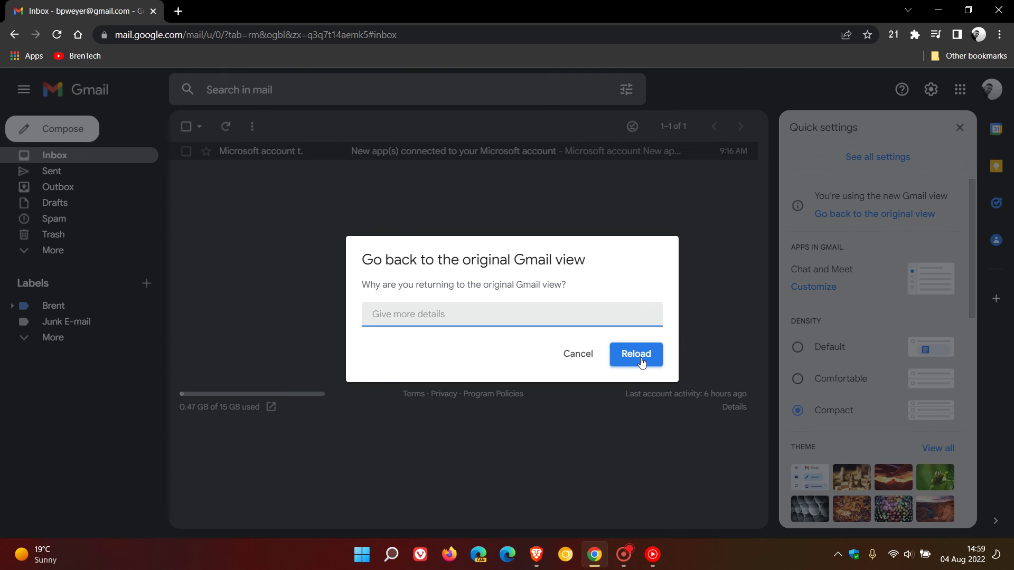
left_click(629, 343)
left_click(636, 364)
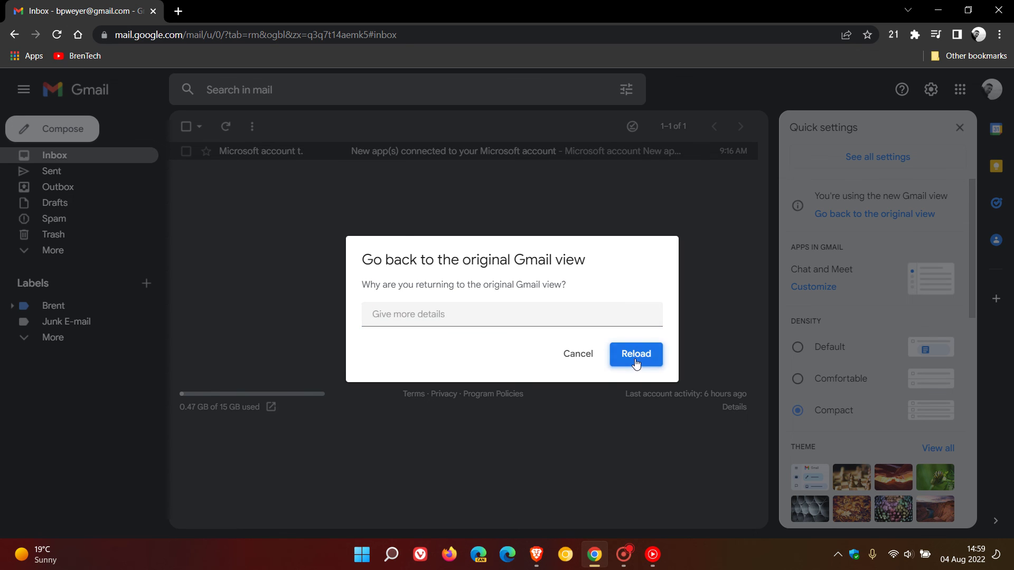